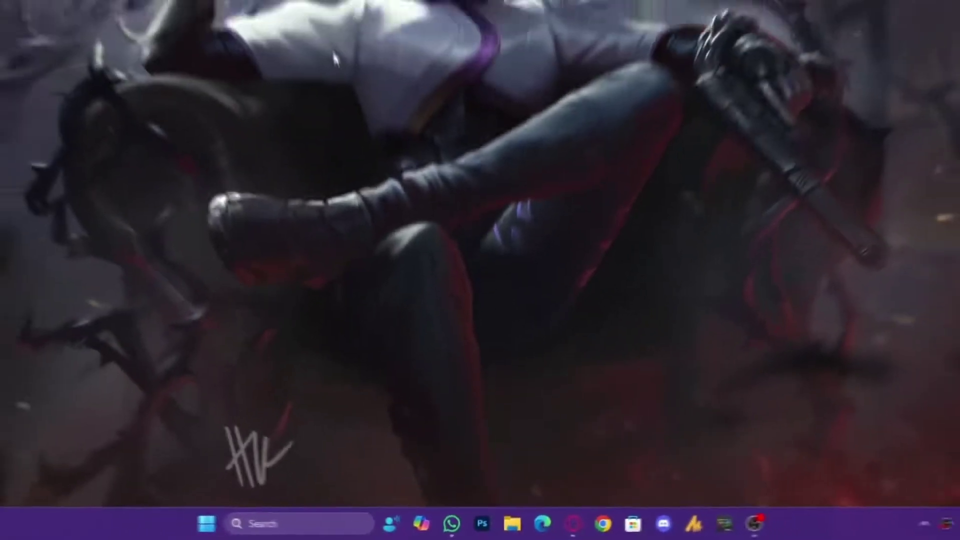
# Open Control Panel from Start search and go to User Accounts > Change account type
pyautogui.press('super')
pyautogui.press('super')
pyautogui.press('super')
pyautogui.write('control panel')
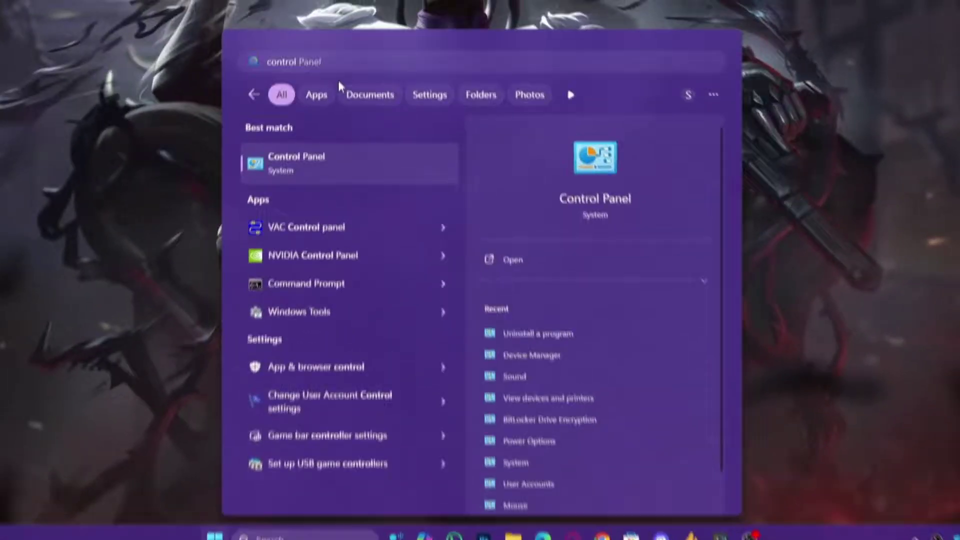
pyautogui.press('Return')
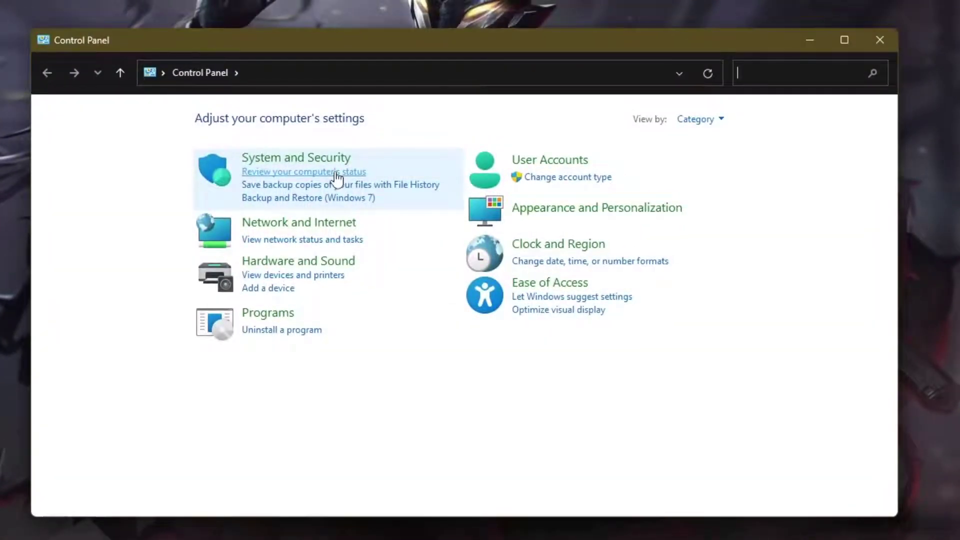
pyautogui.click(555, 161)
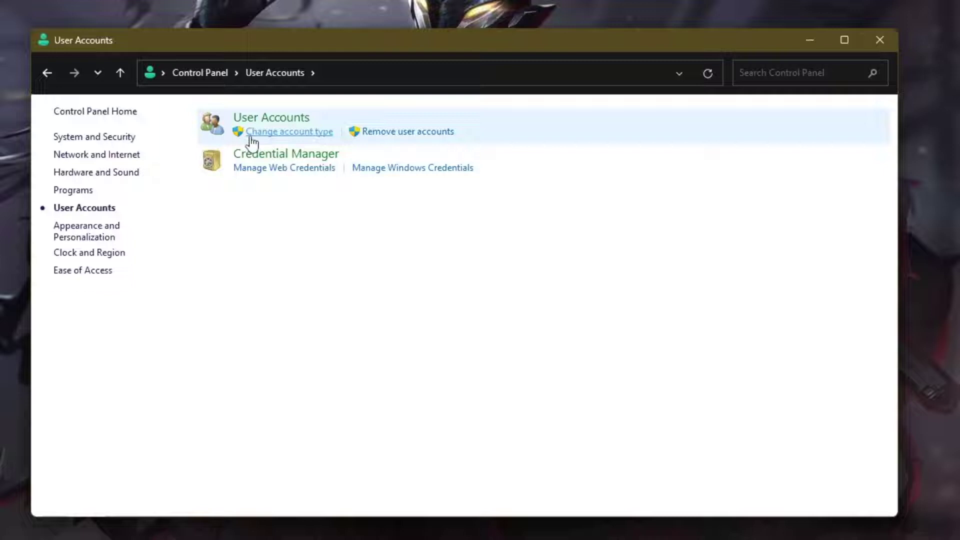
pyautogui.click(298, 134)
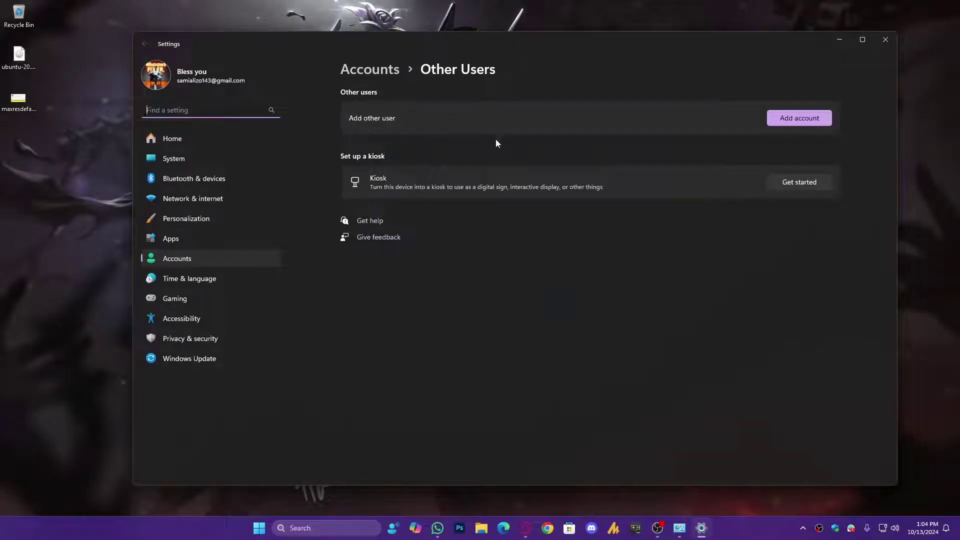
# Begin adding a person without their sign-in info, as a user without a Microsoft account
pyautogui.click(778, 122)
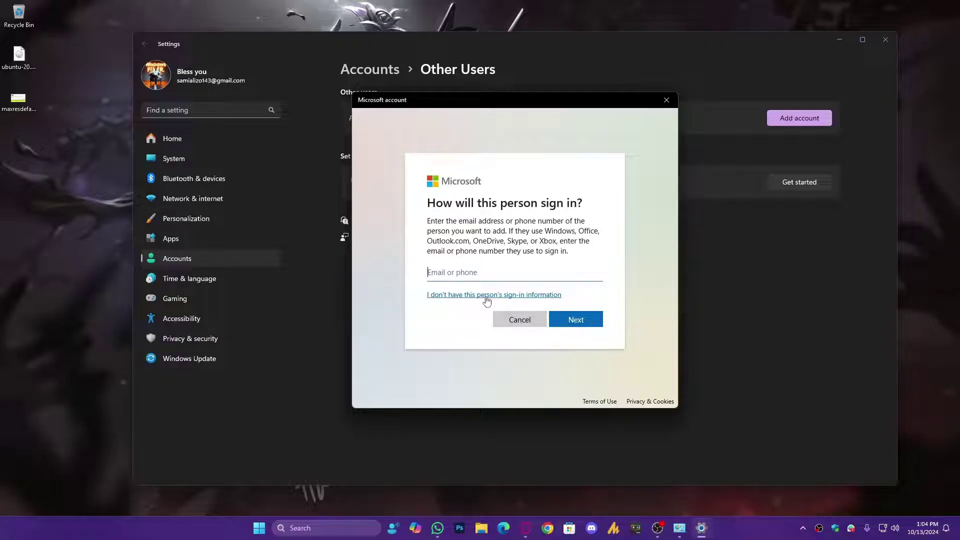
pyautogui.click(513, 300)
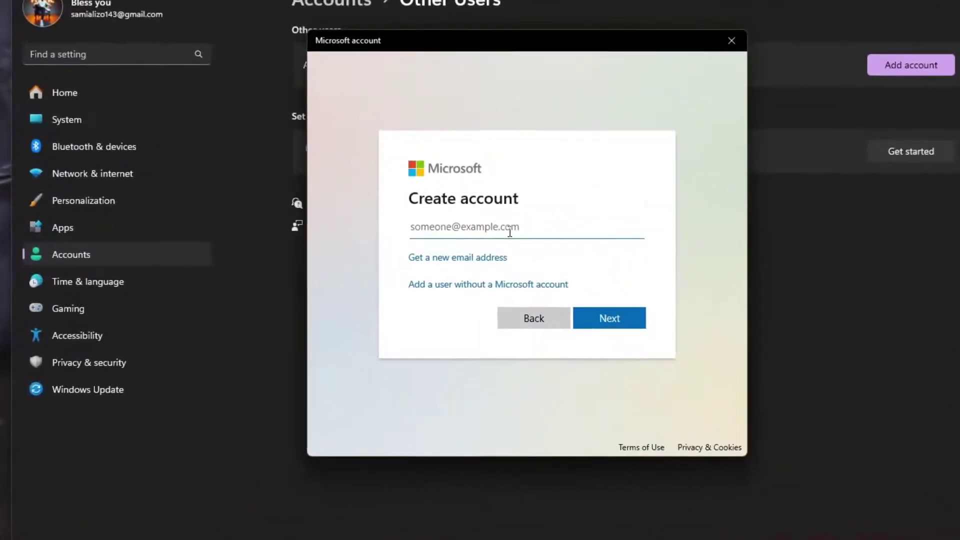
pyautogui.click(509, 232)
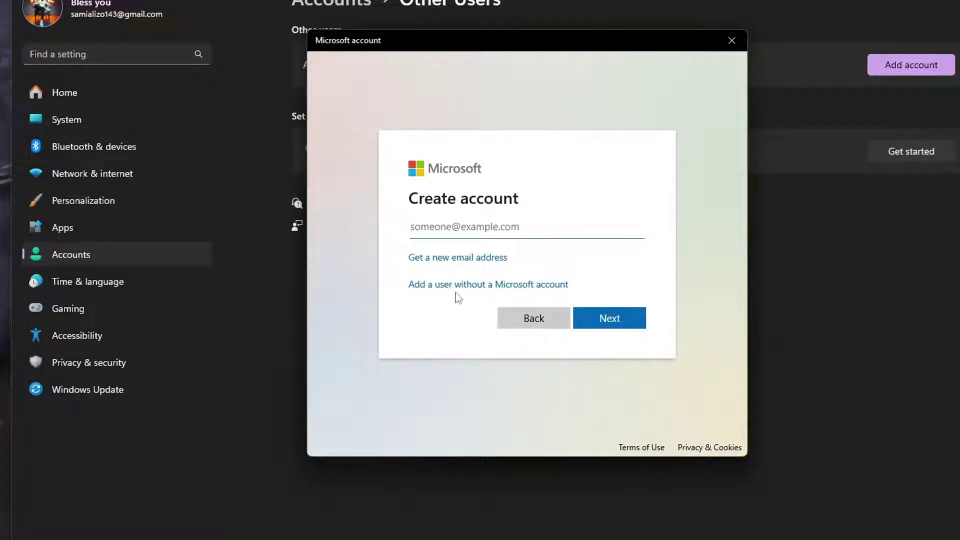
pyautogui.click(503, 291)
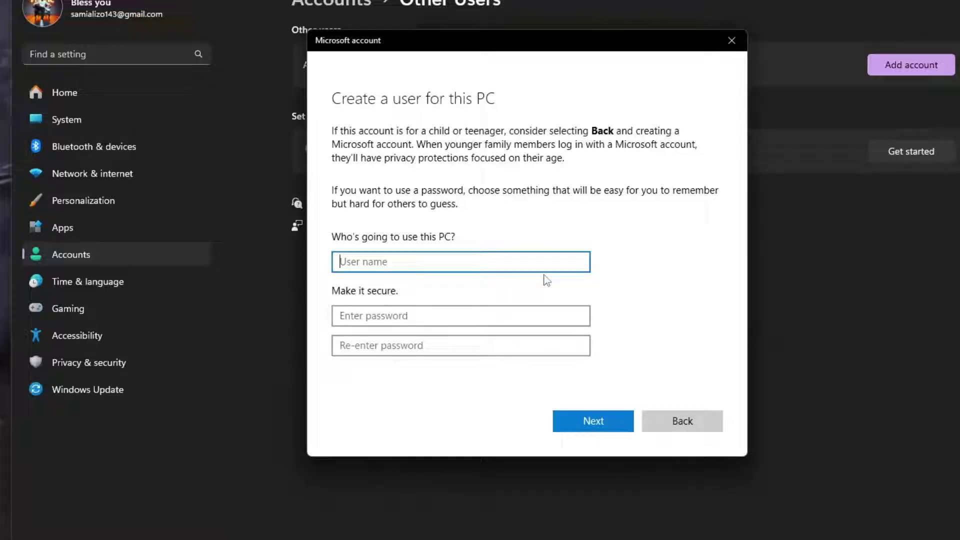
# Create a local account named 'Me' with no password
pyautogui.write('Me')
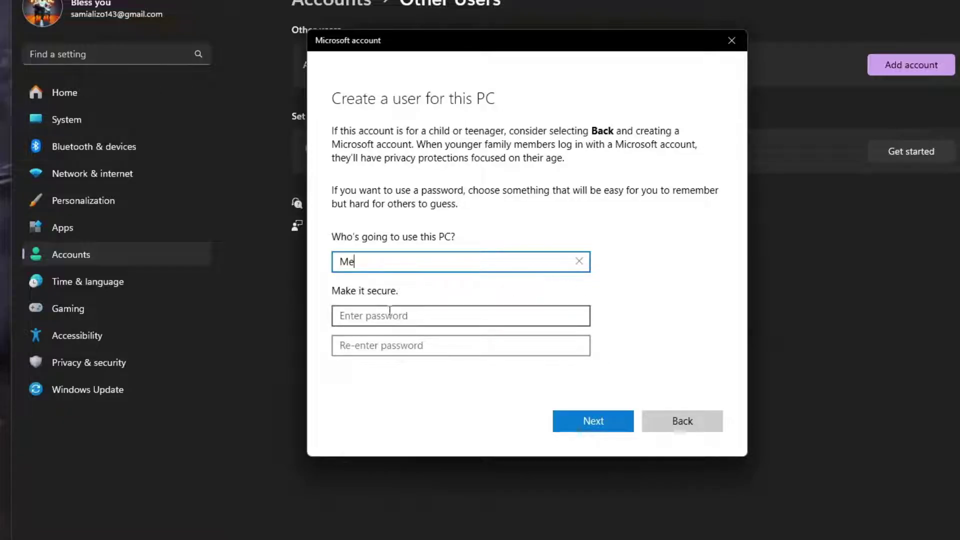
pyautogui.click(404, 317)
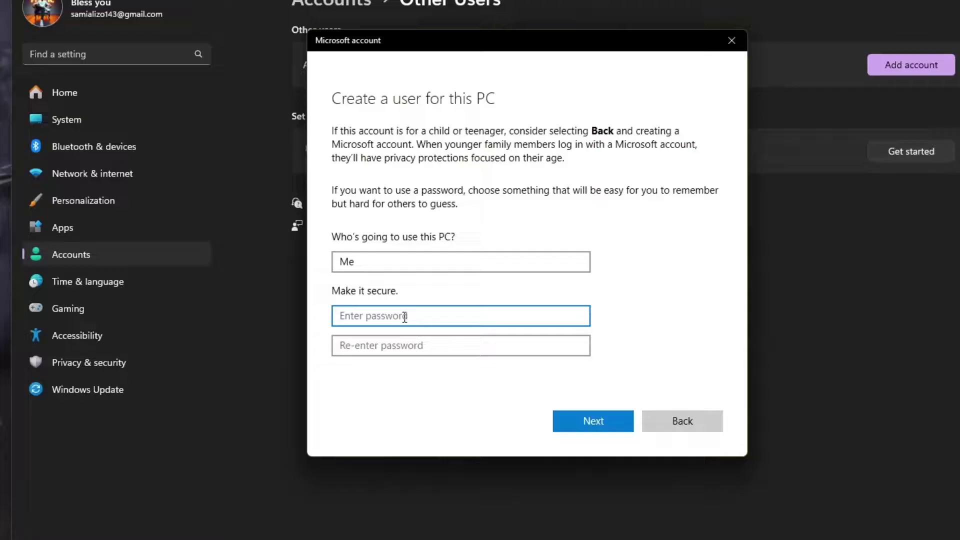
pyautogui.click(609, 421)
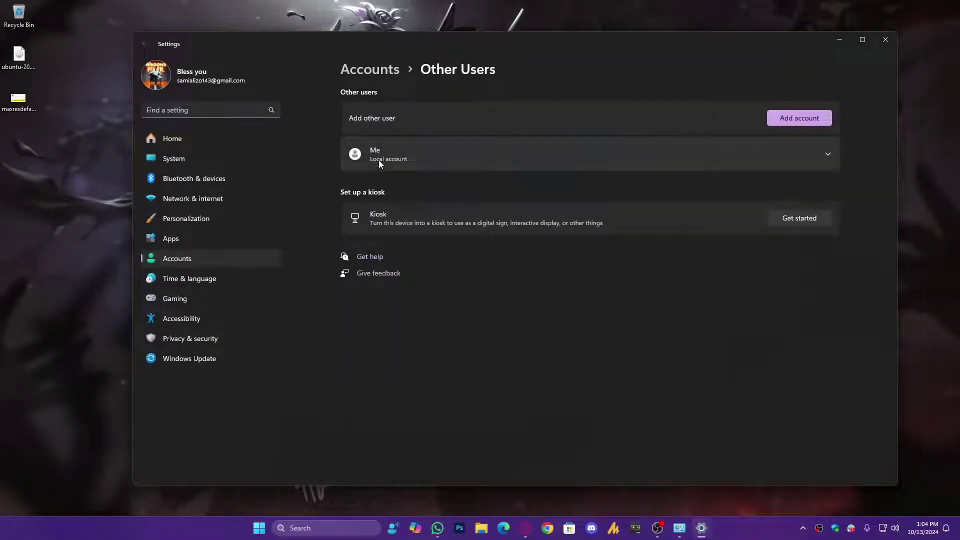
# Change the Me account's type to Administrator
pyautogui.click(434, 157)
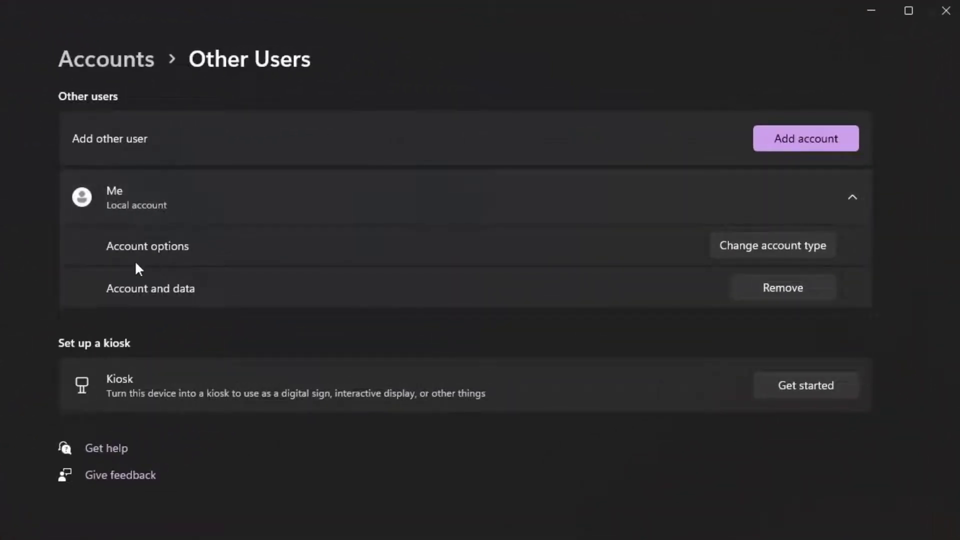
pyautogui.click(791, 251)
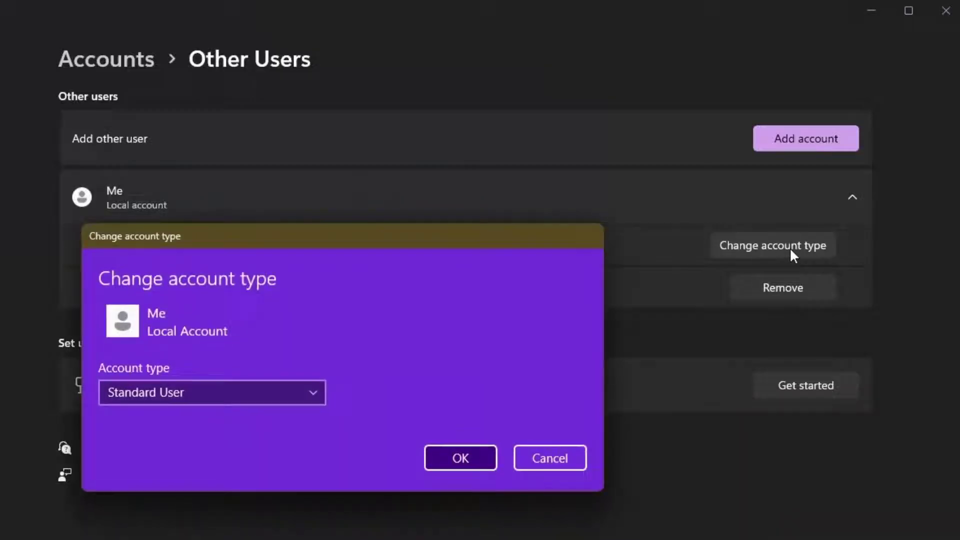
pyautogui.click(226, 391)
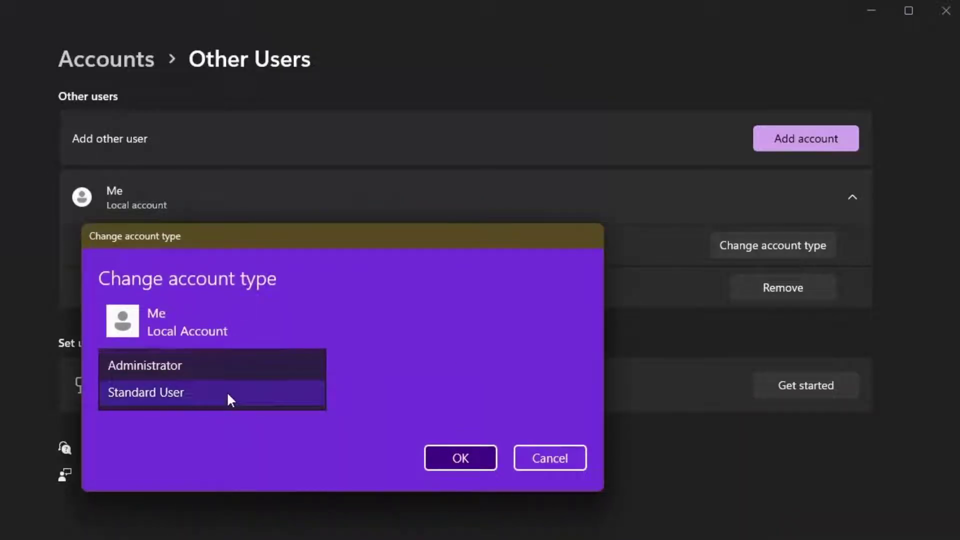
pyautogui.click(215, 367)
pyautogui.click(459, 461)
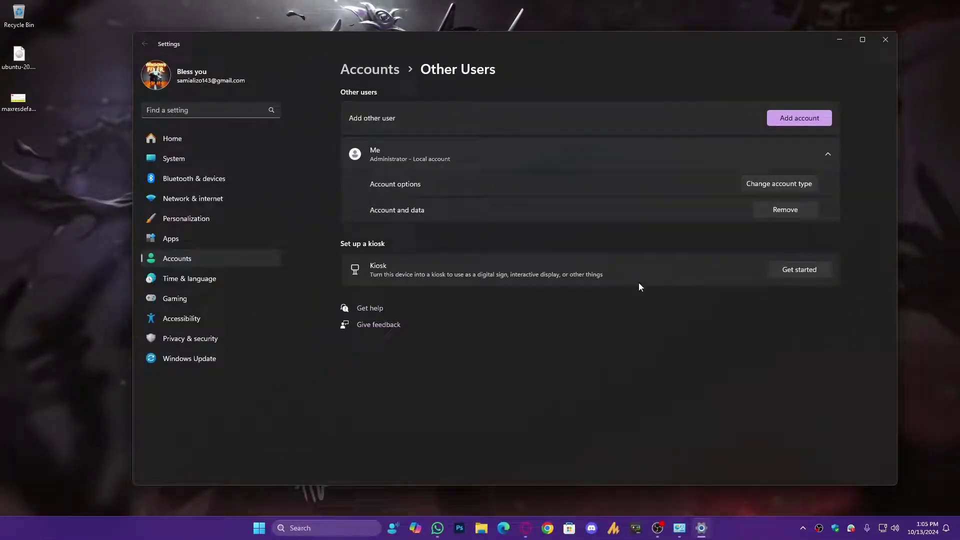
# Close Settings and Manage Accounts, then search the Start menu for 'user'
pyautogui.click(889, 47)
pyautogui.click(725, 102)
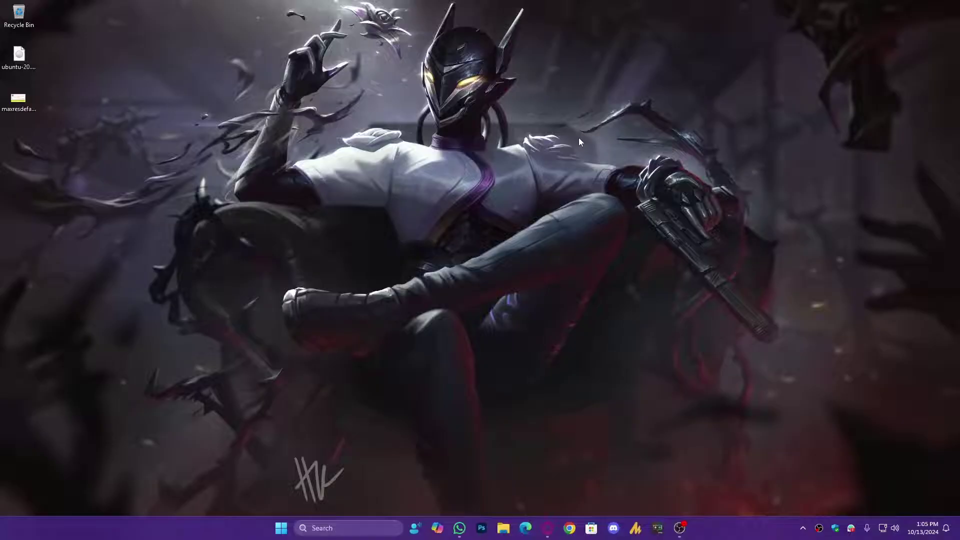
pyautogui.click(286, 534)
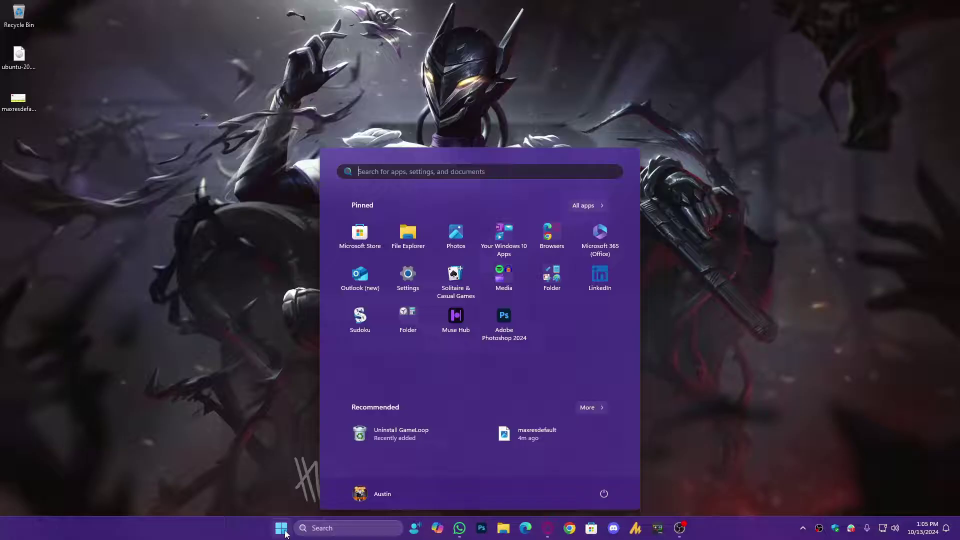
pyautogui.write('uninstall GameLoop')
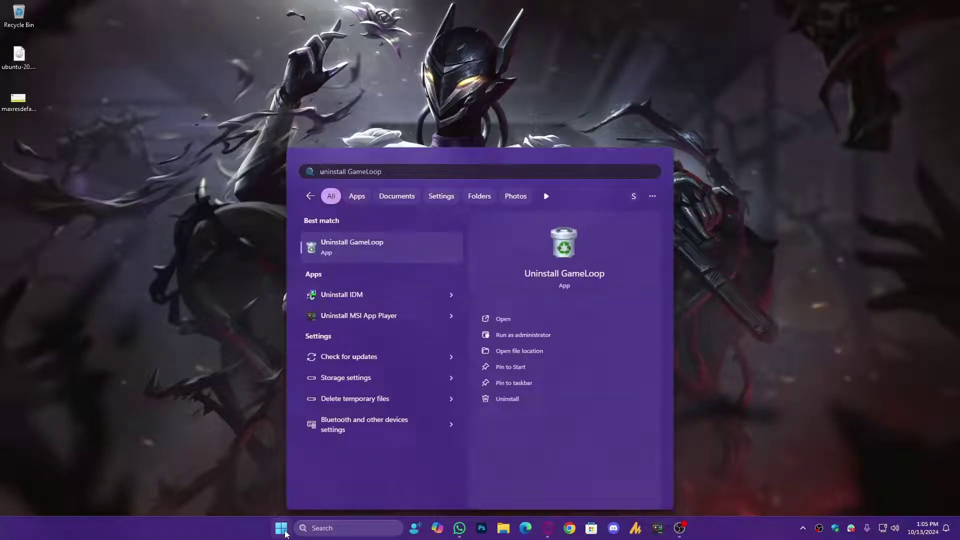
pyautogui.hotkey('ctrl', 'a')
pyautogui.write('us')
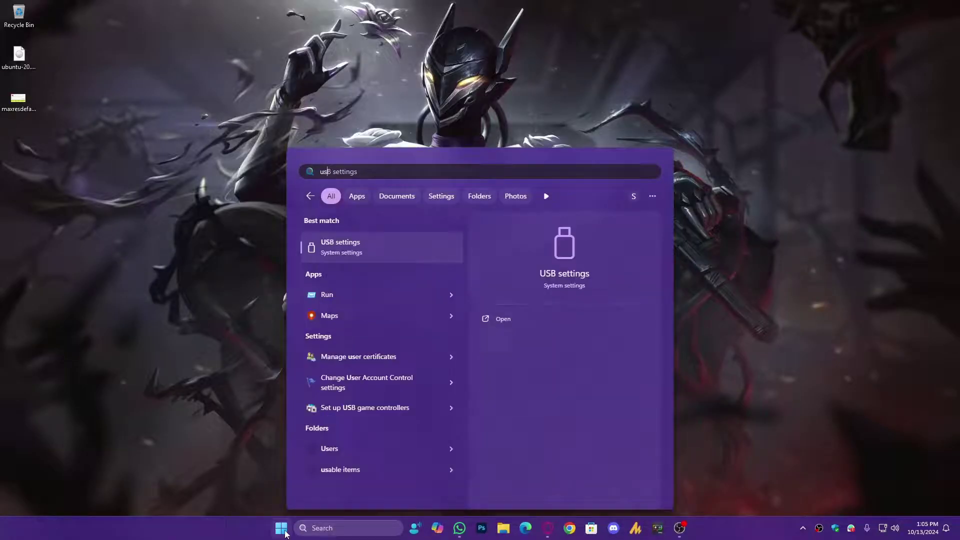
pyautogui.write('eraccountc')
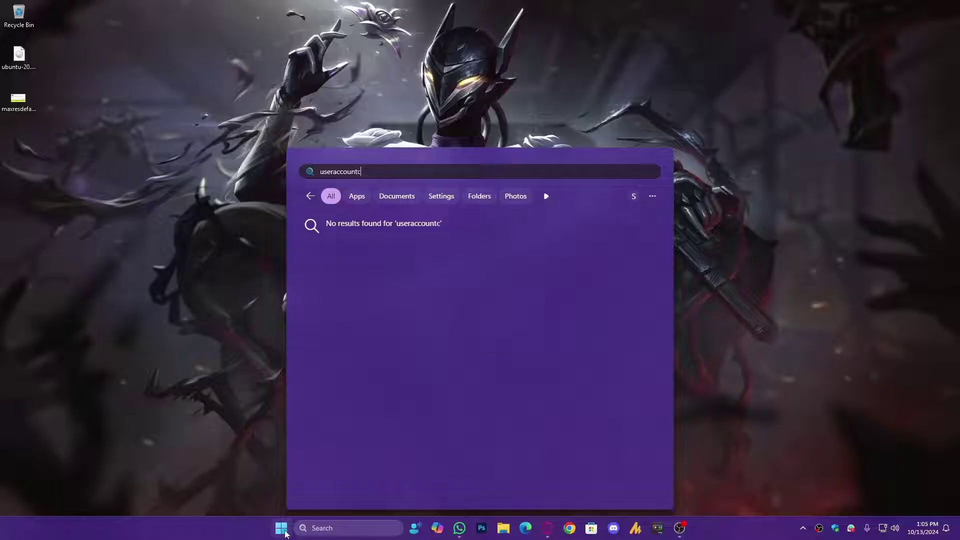
pyautogui.write('ontroloptions')
pyautogui.hotkey('ctrl', 'a')
pyautogui.write('user')
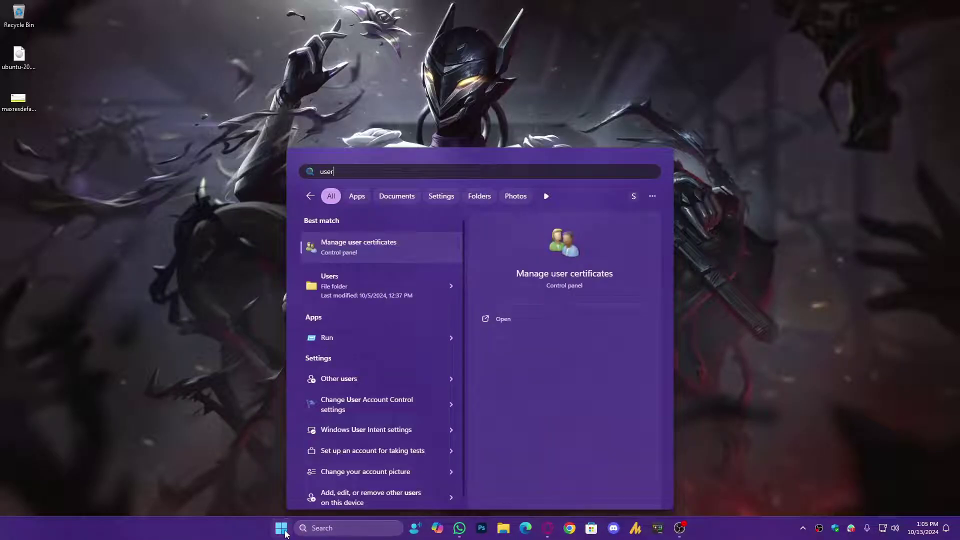
# Set UAC to notify without dimming the desktop and confirm the security prompt
pyautogui.click(378, 409)
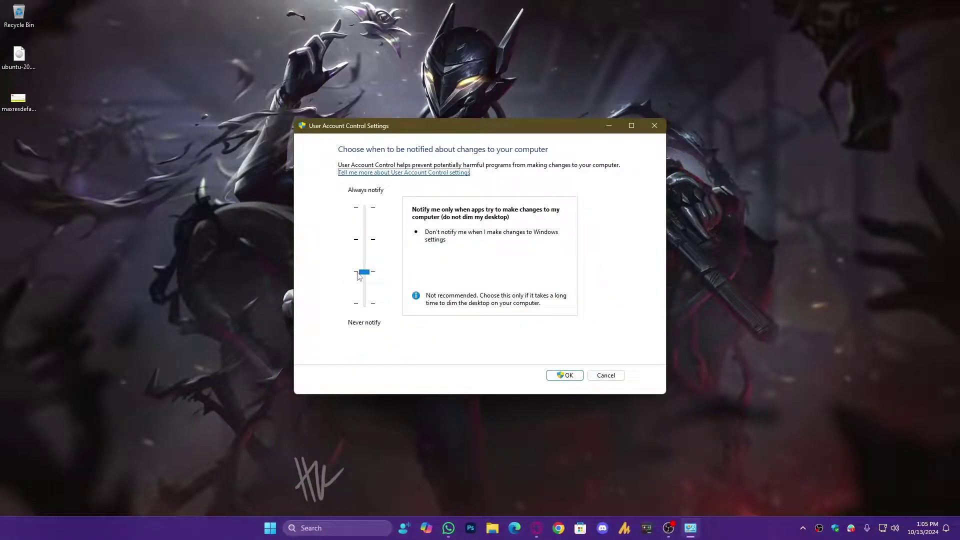
pyautogui.moveTo(361, 275); pyautogui.dragTo(363, 247)
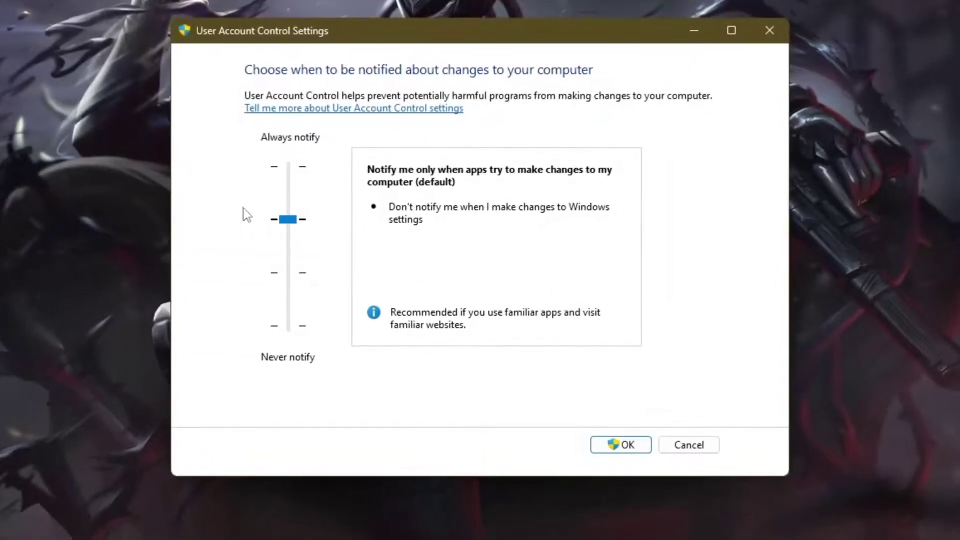
pyautogui.moveTo(290, 225); pyautogui.dragTo(289, 276)
pyautogui.click(633, 448)
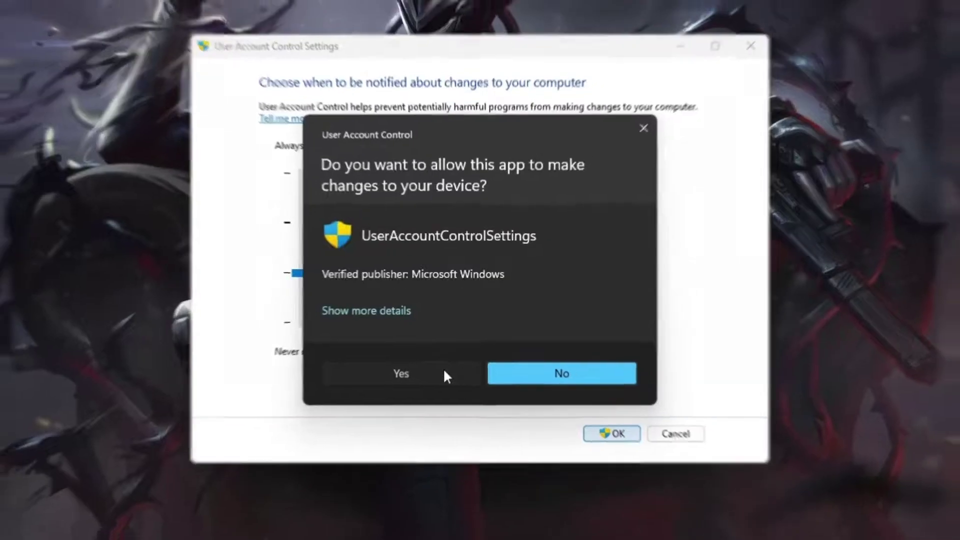
pyautogui.click(443, 371)
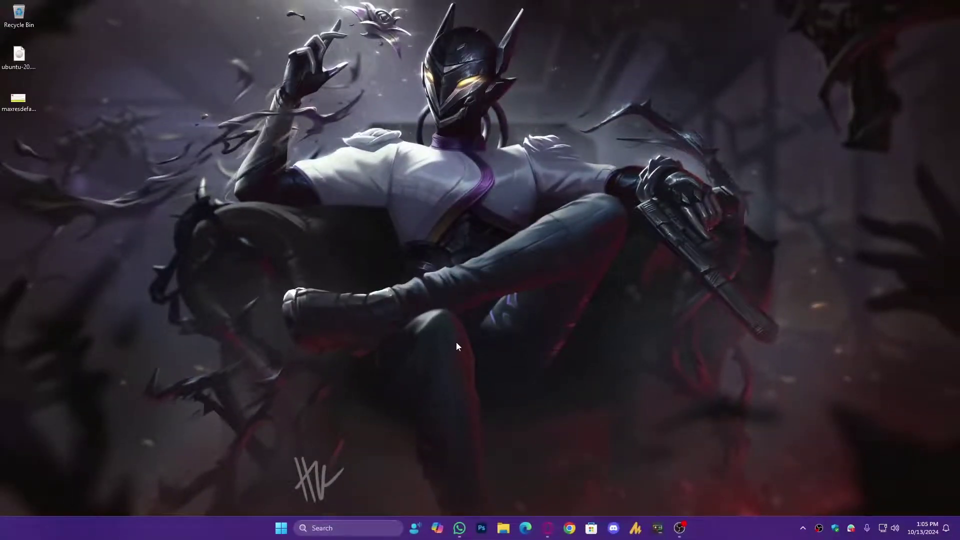
# Open the Services app maximized and jump to the vgc service
pyautogui.press('super')
pyautogui.write('services')
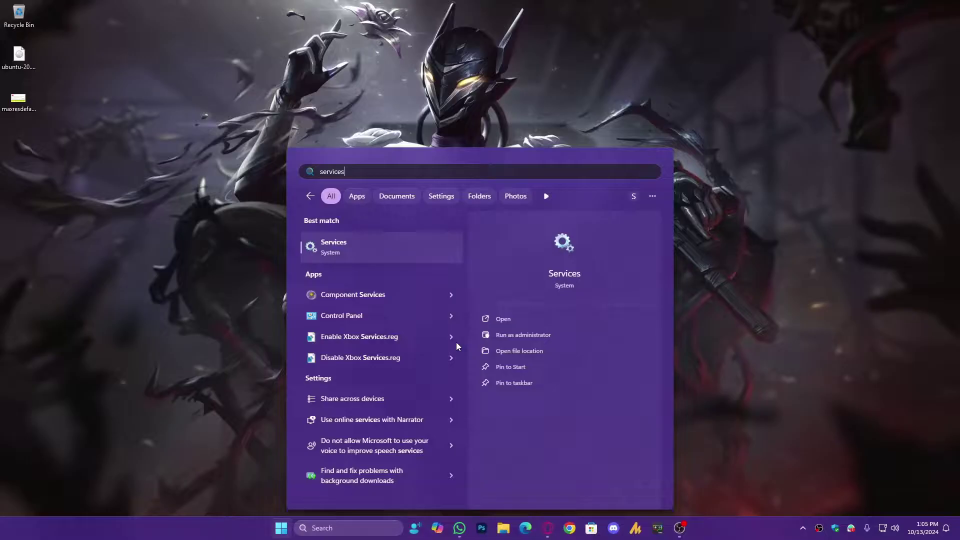
pyautogui.press('Return')
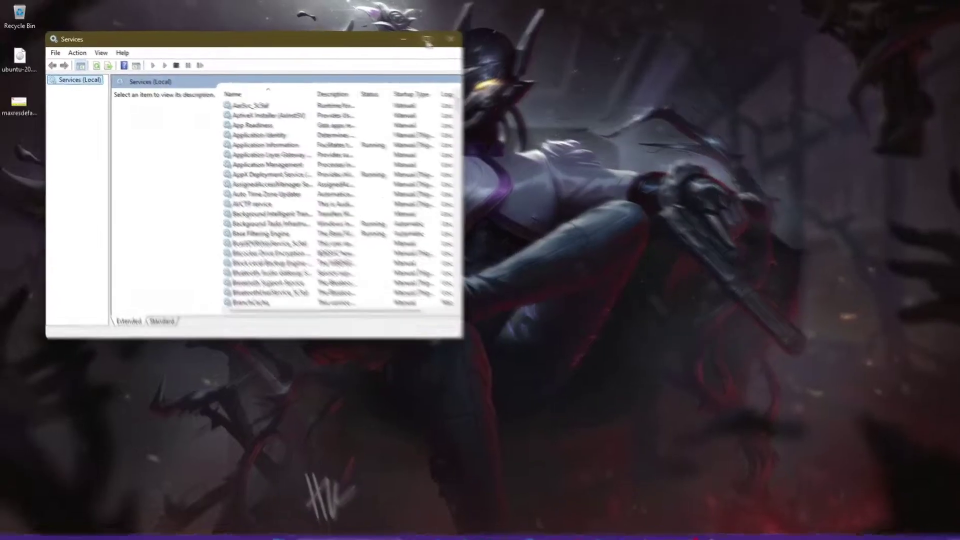
pyautogui.click(428, 40)
pyautogui.click(265, 253)
pyautogui.press('v')
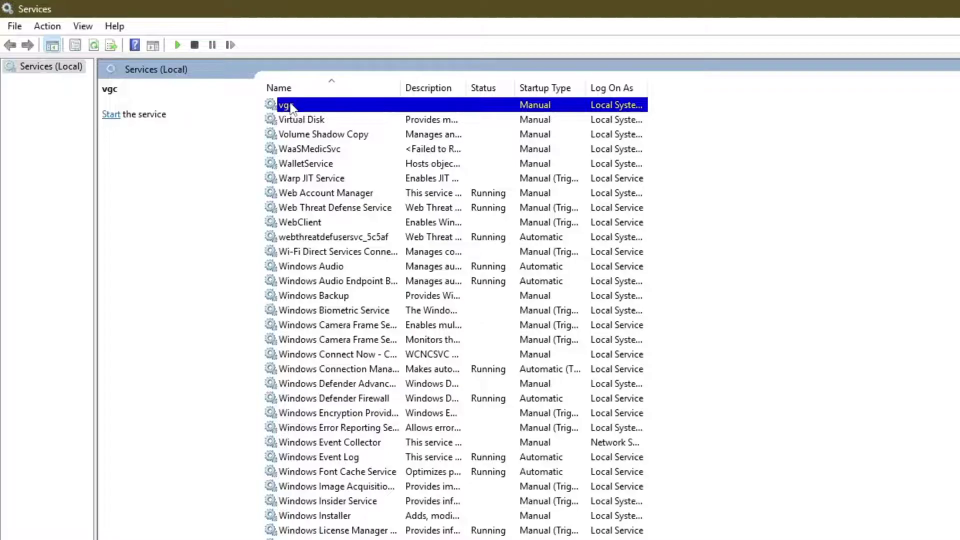
# Set the vgc service's startup type to Automatic and apply
pyautogui.rightClick(309, 103)
pyautogui.click(356, 253)
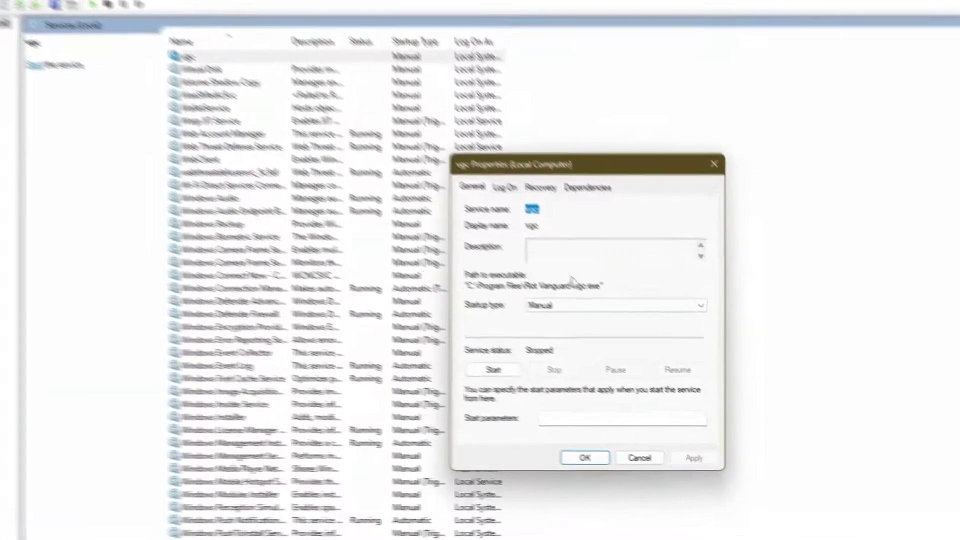
pyautogui.click(561, 305)
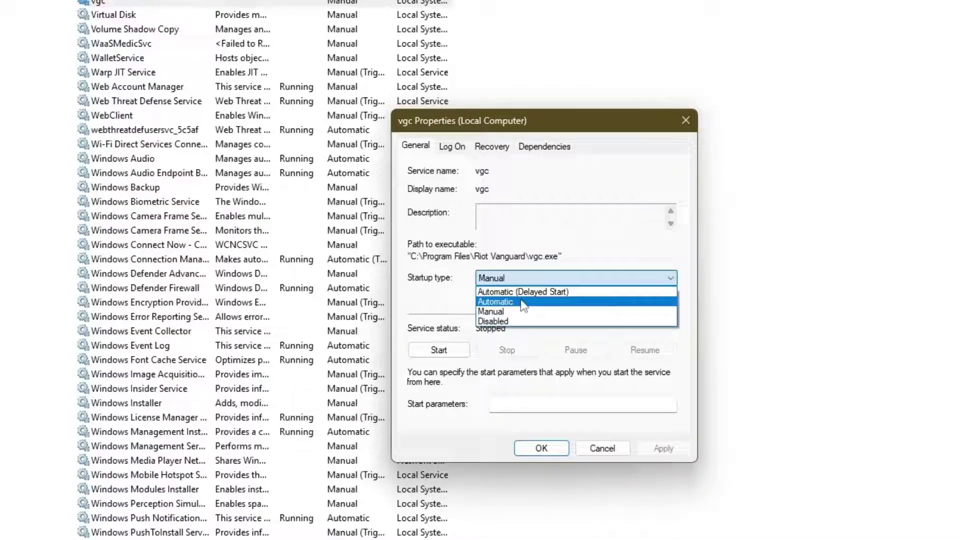
pyautogui.click(522, 305)
pyautogui.click(670, 448)
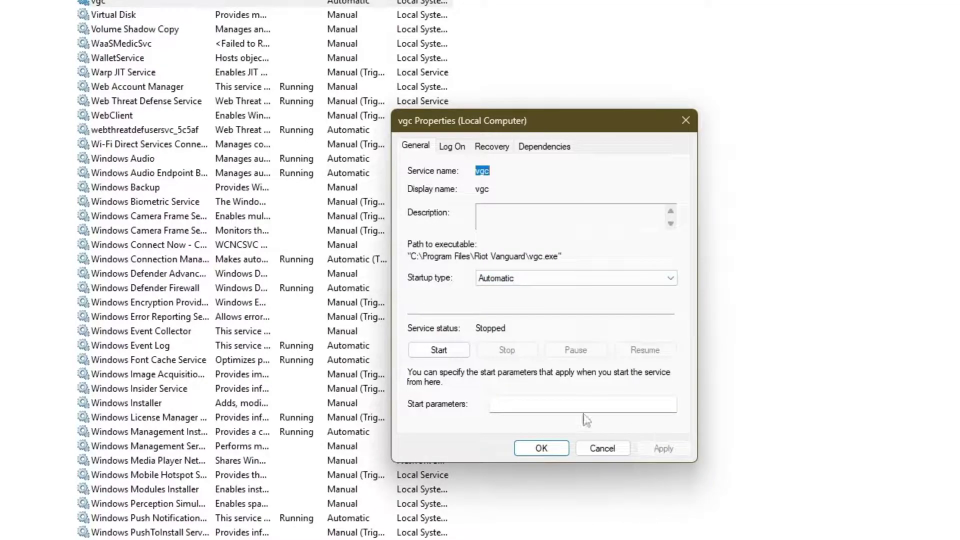
# Make vgc log on as the local account 'Me' via the user picker
pyautogui.click(452, 146)
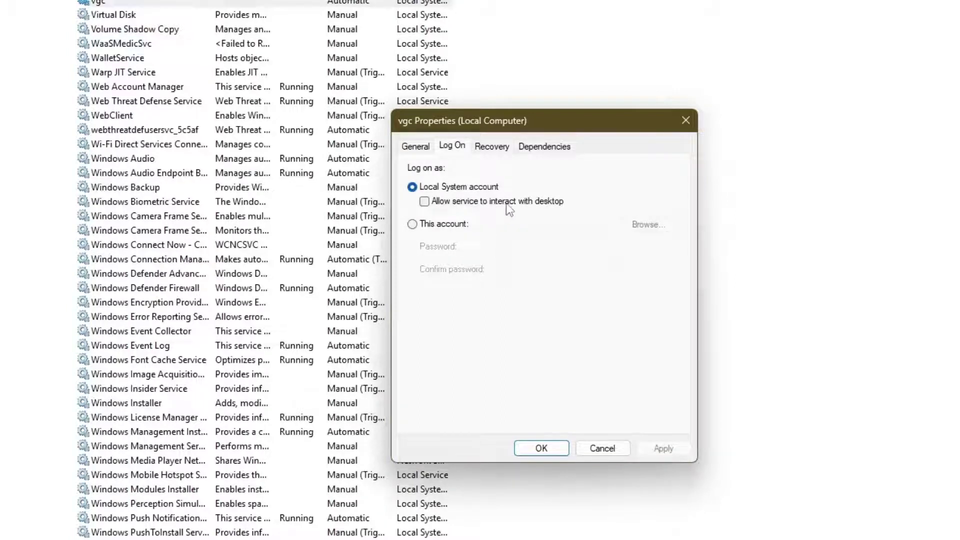
pyautogui.click(441, 229)
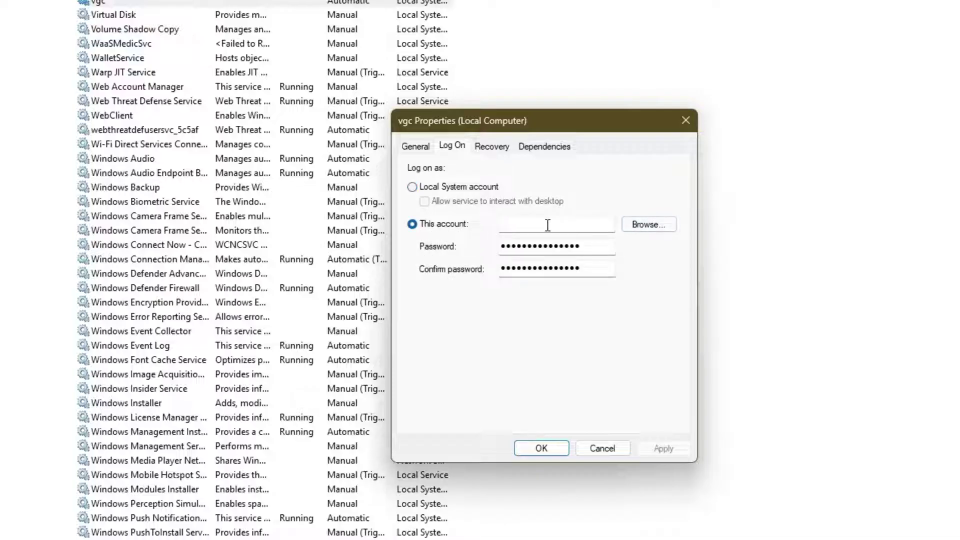
pyautogui.click(636, 226)
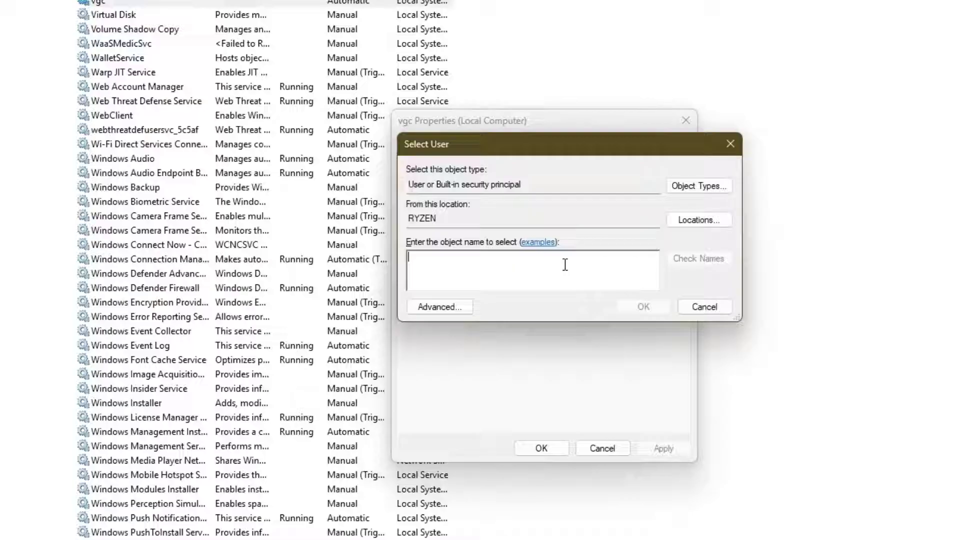
pyautogui.write('ME')
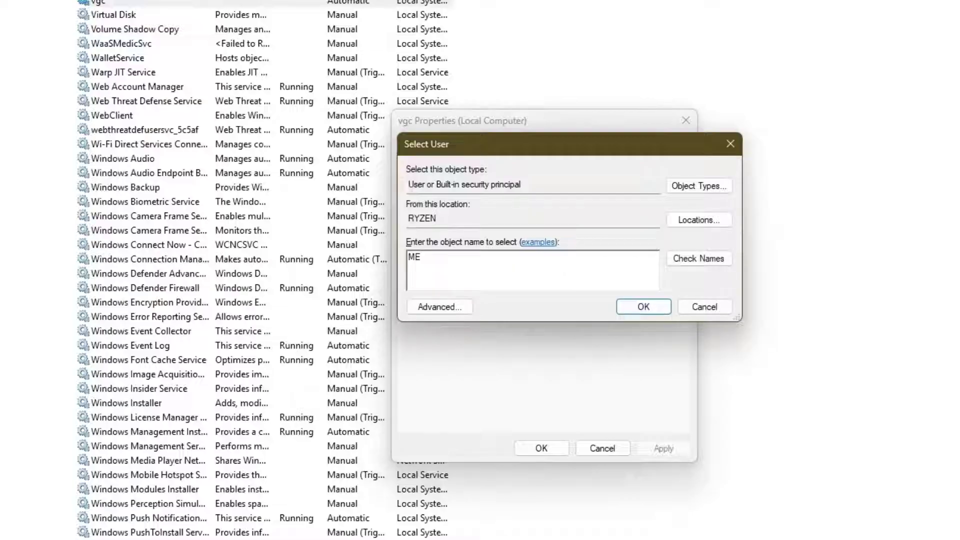
pyautogui.press('BackSpace')
pyautogui.write('e')
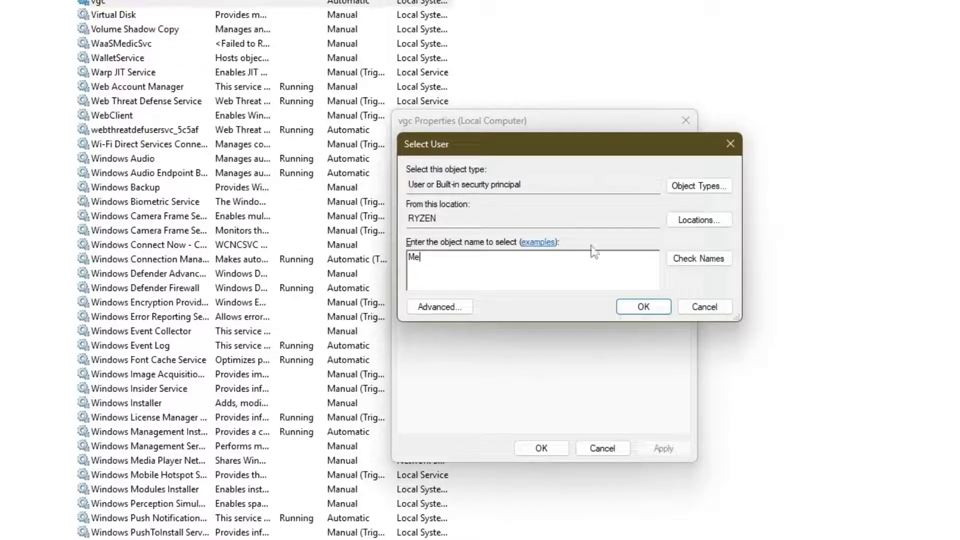
pyautogui.click(691, 264)
pyautogui.doubleClick(441, 265)
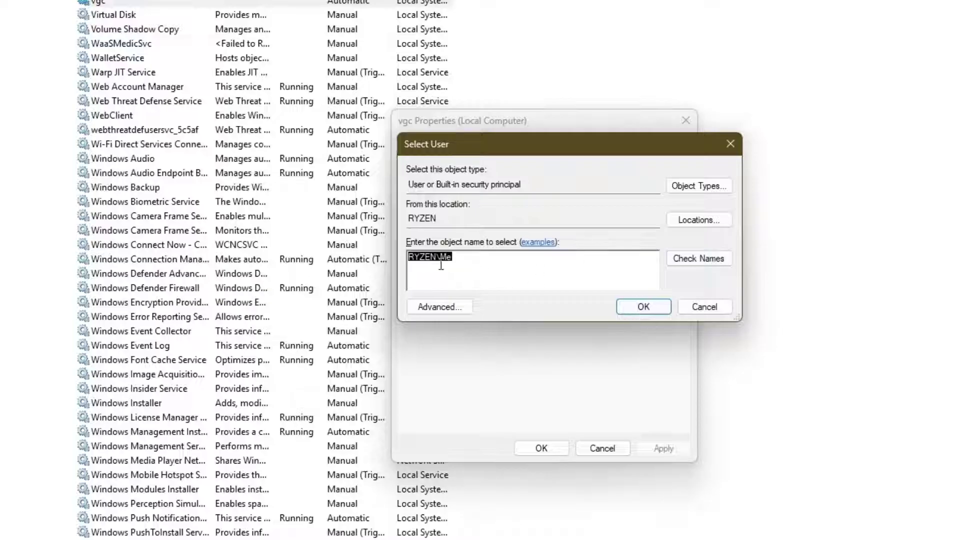
pyautogui.click(492, 273)
pyautogui.click(642, 307)
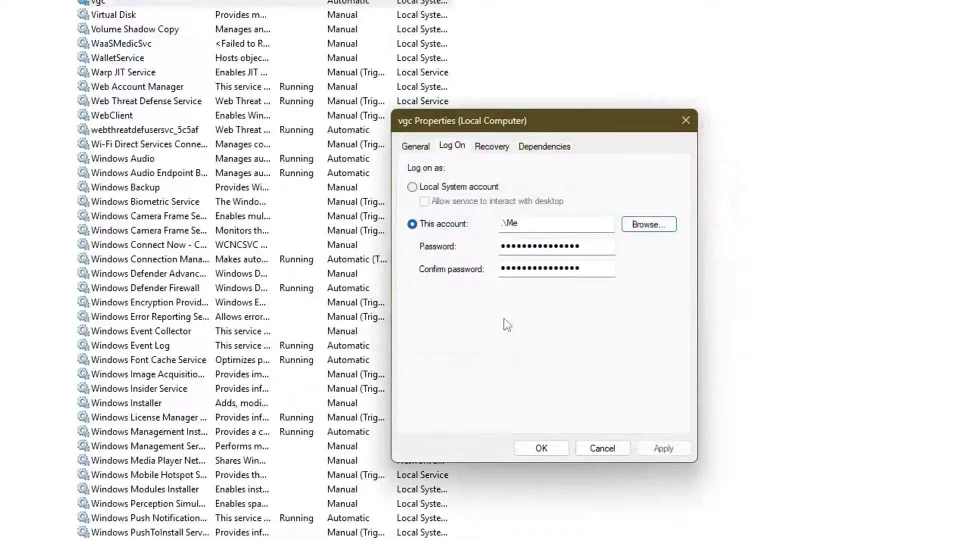
# Clear both logon password fields and apply the settings
pyautogui.doubleClick(607, 246)
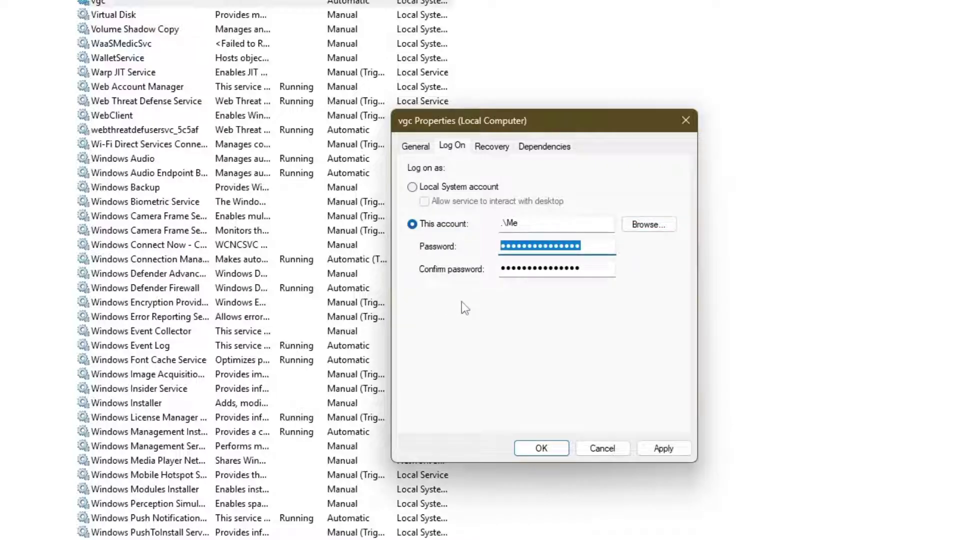
pyautogui.press('BackSpace')
pyautogui.doubleClick(588, 269)
pyautogui.press('BackSpace')
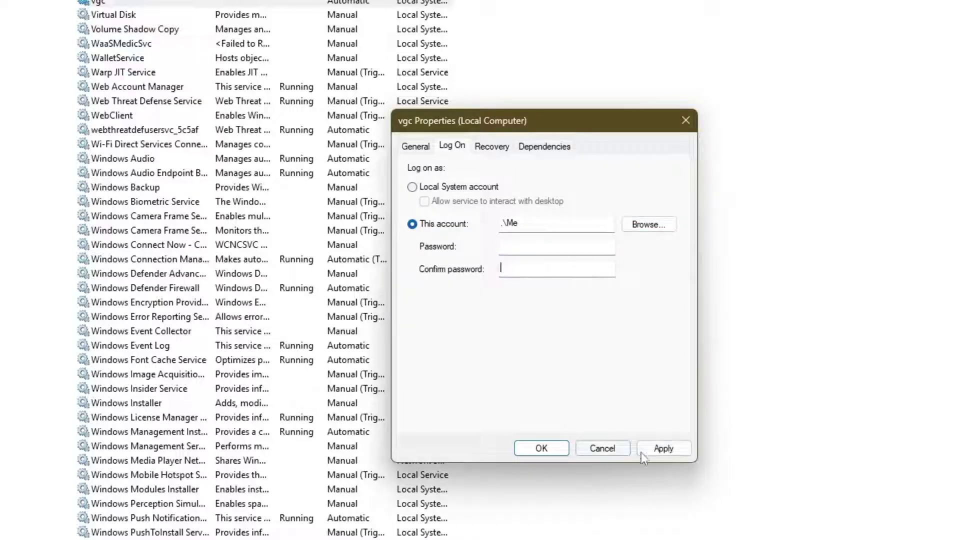
pyautogui.click(642, 450)
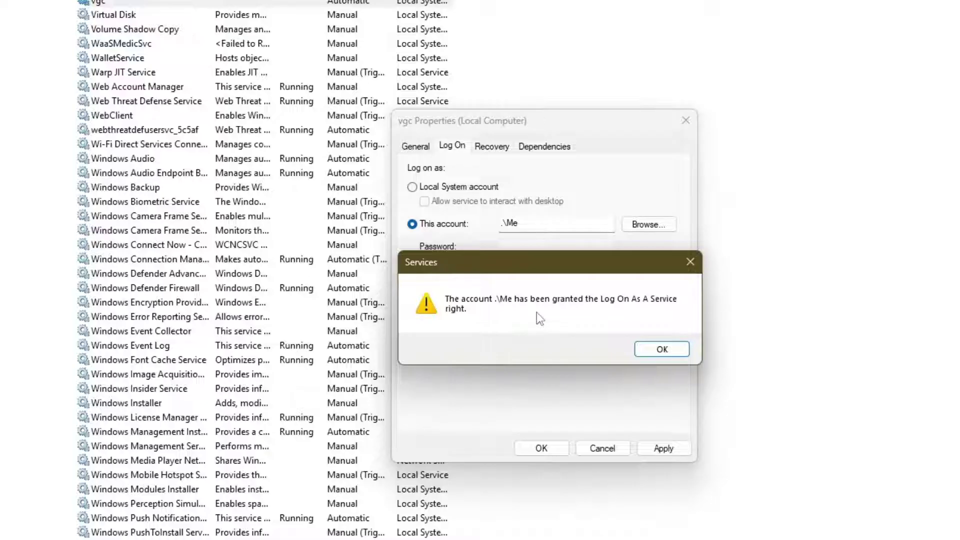
# Review vgc's Recovery and Dependencies tabs, close its properties, and try starting vgc
pyautogui.click(483, 147)
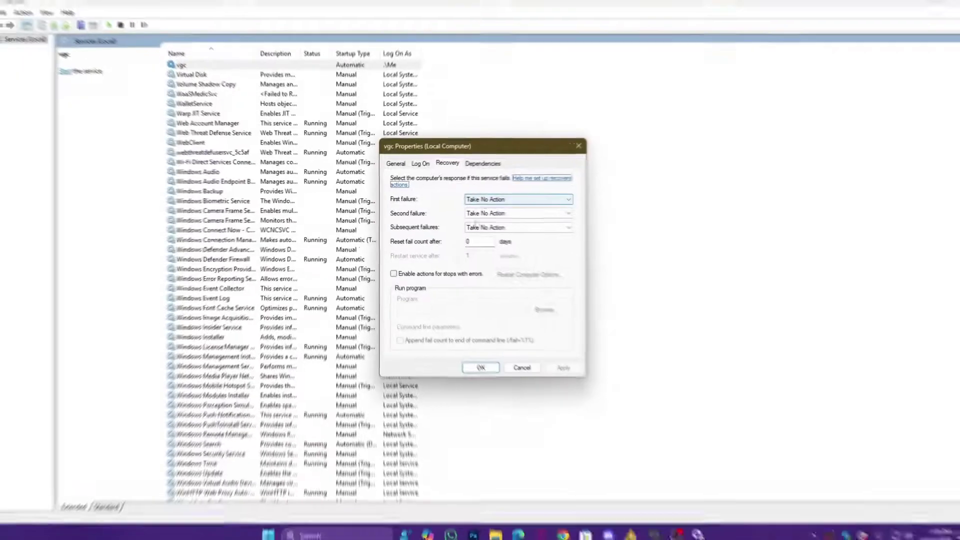
pyautogui.click(478, 165)
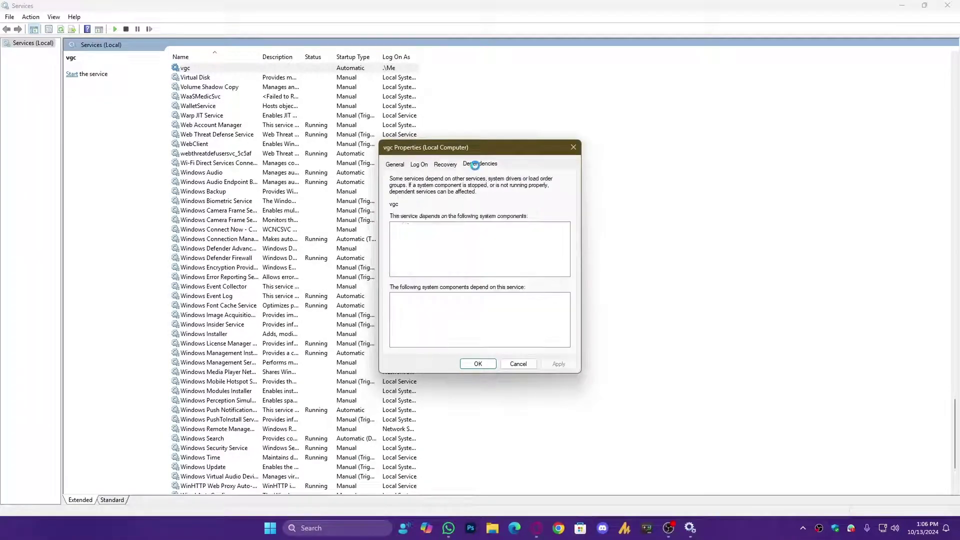
pyautogui.click(478, 364)
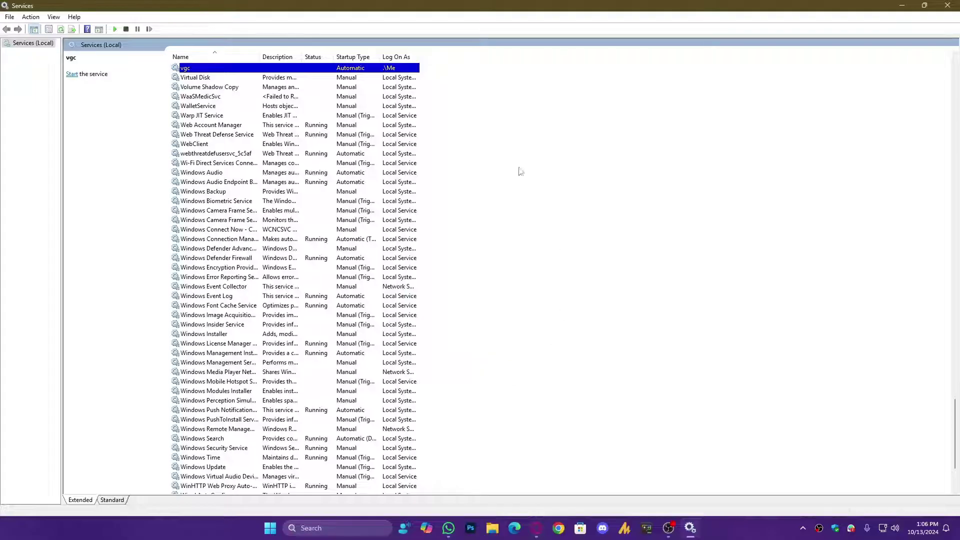
pyautogui.click(72, 74)
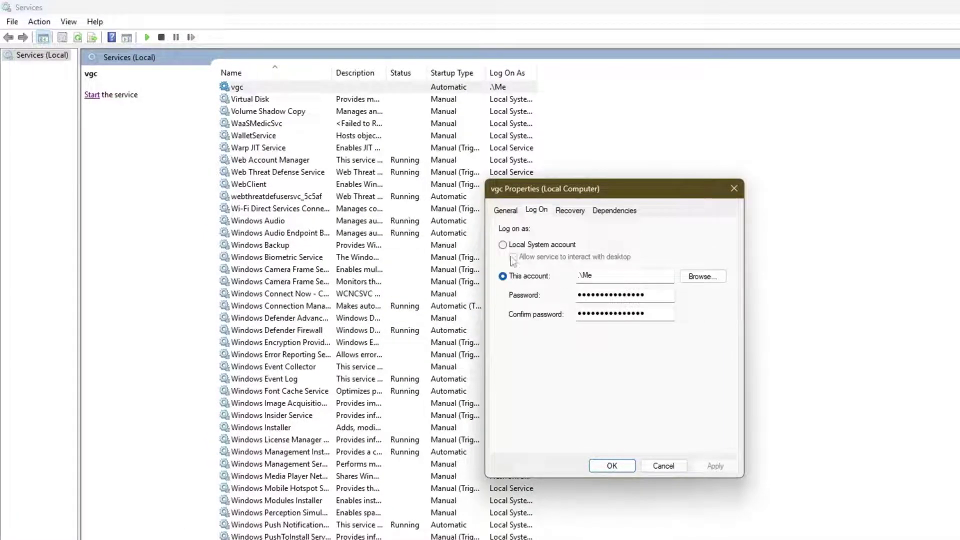
# Switch vgc to log on as Local System, apply, and start the service
pyautogui.click(503, 245)
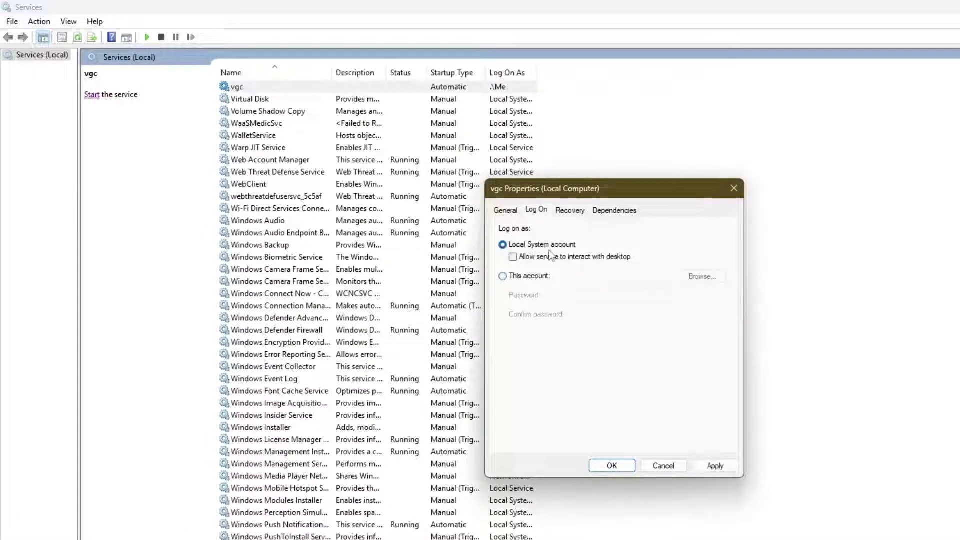
pyautogui.click(715, 465)
pyautogui.click(612, 465)
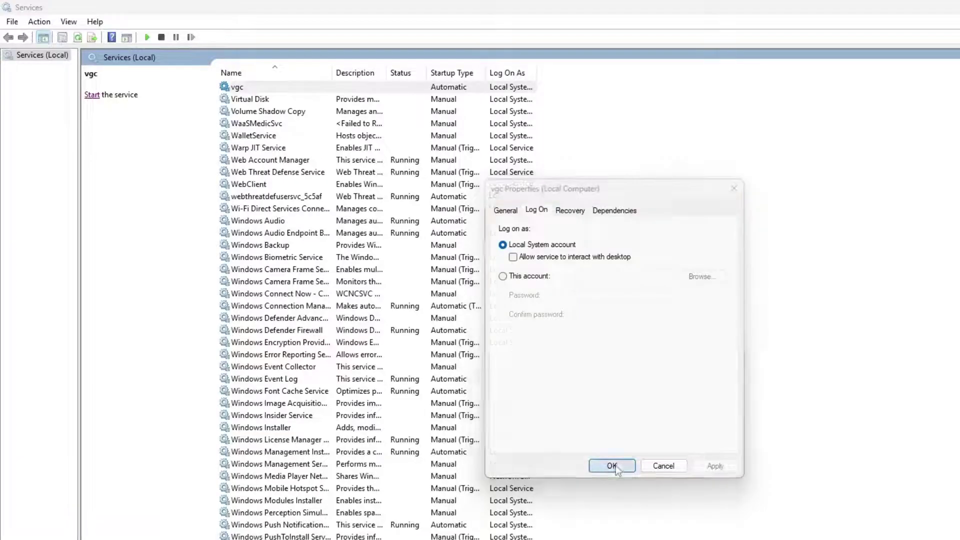
pyautogui.click(92, 95)
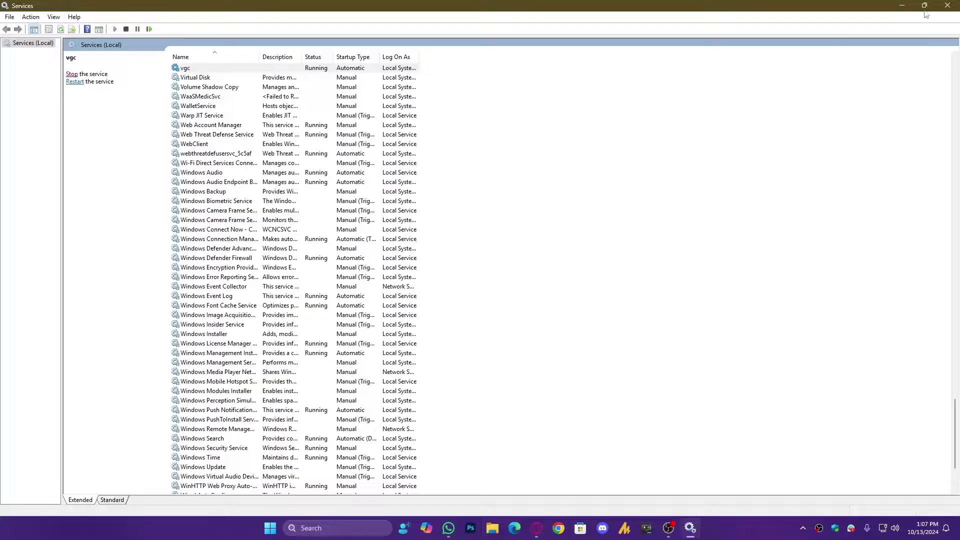
# Close the Services window, leaving vgc running as Local System
pyautogui.click(948, 6)
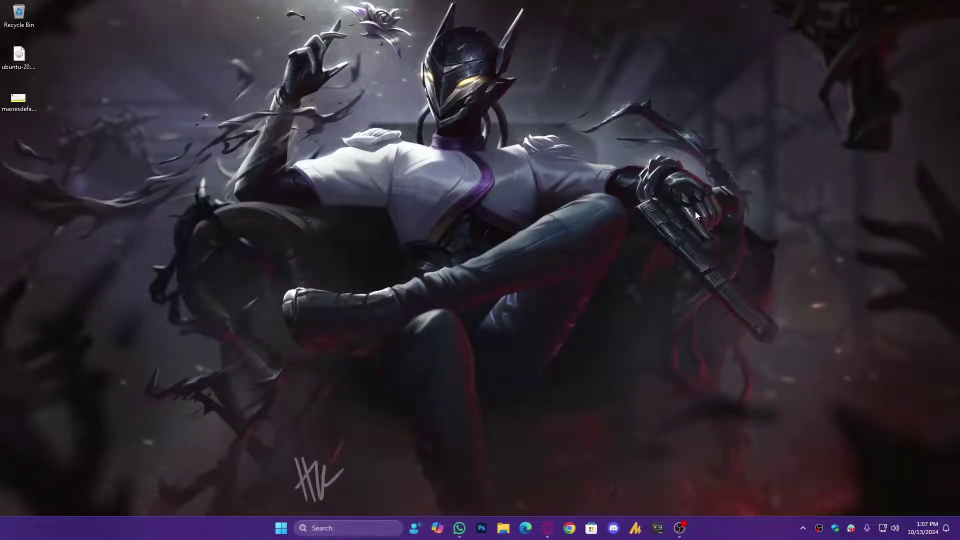